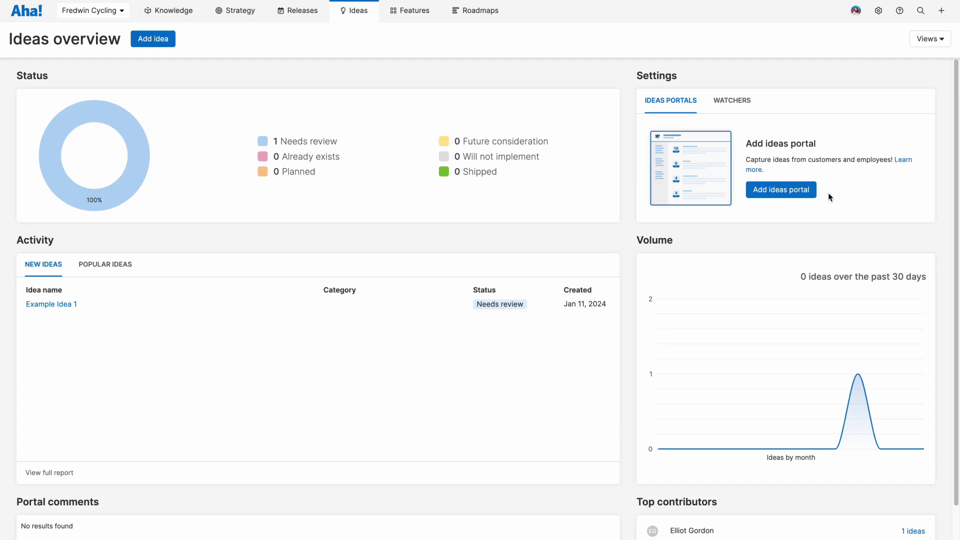
Step: Start a new ideas portal titled 'Fredwin Cycling Employee Ideas Portal'
{"action": "left_click", "coordinate": [811, 192]}
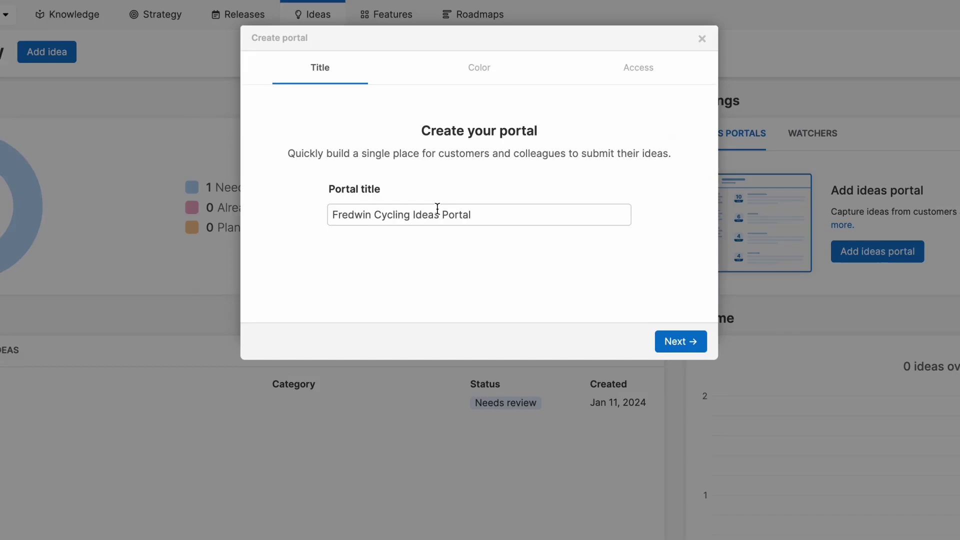
{"action": "left_click", "coordinate": [414, 218]}
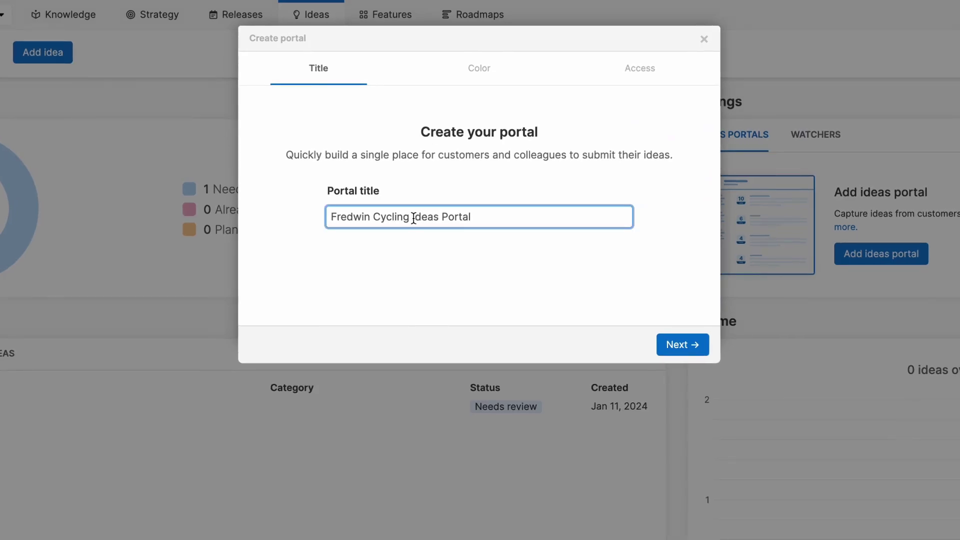
{"action": "type", "text": "Employee"}
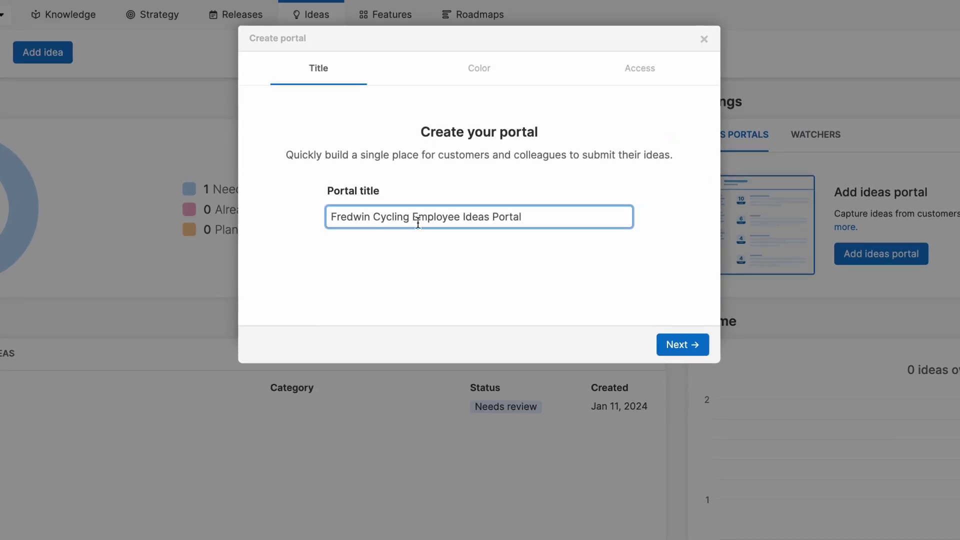
Step: Give the portal the custom teal theme colour #039797
{"action": "left_click", "coordinate": [675, 346]}
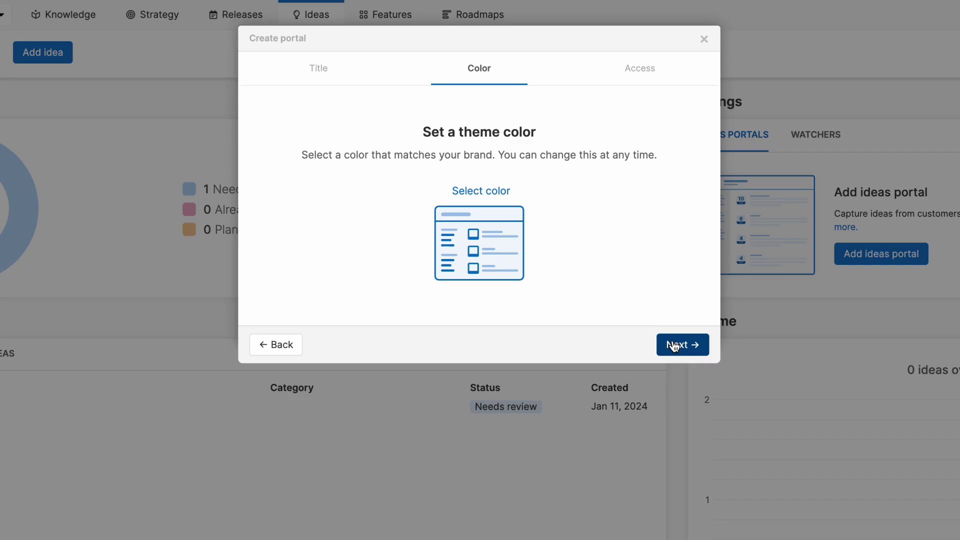
{"action": "left_click", "coordinate": [480, 195]}
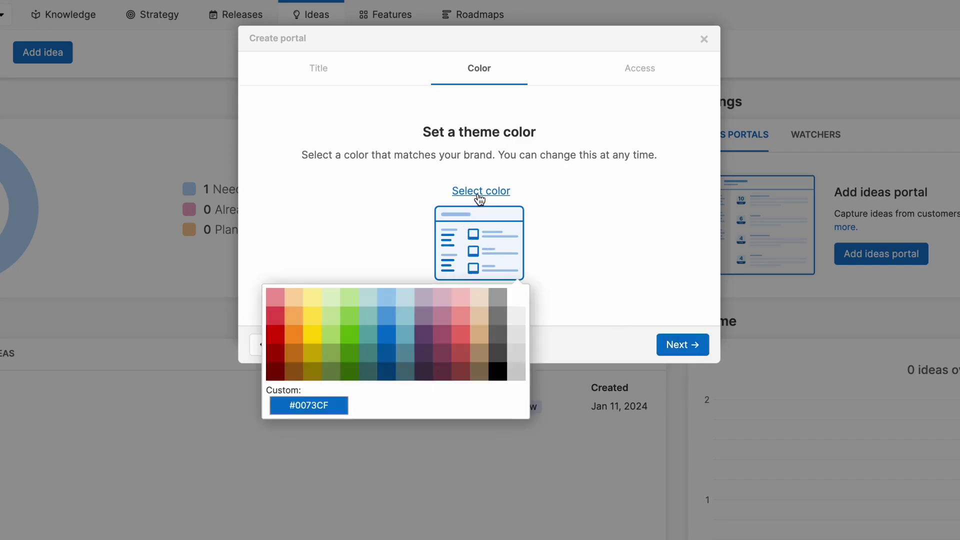
{"action": "left_click", "coordinate": [300, 405]}
{"action": "type", "text": "#039797"}
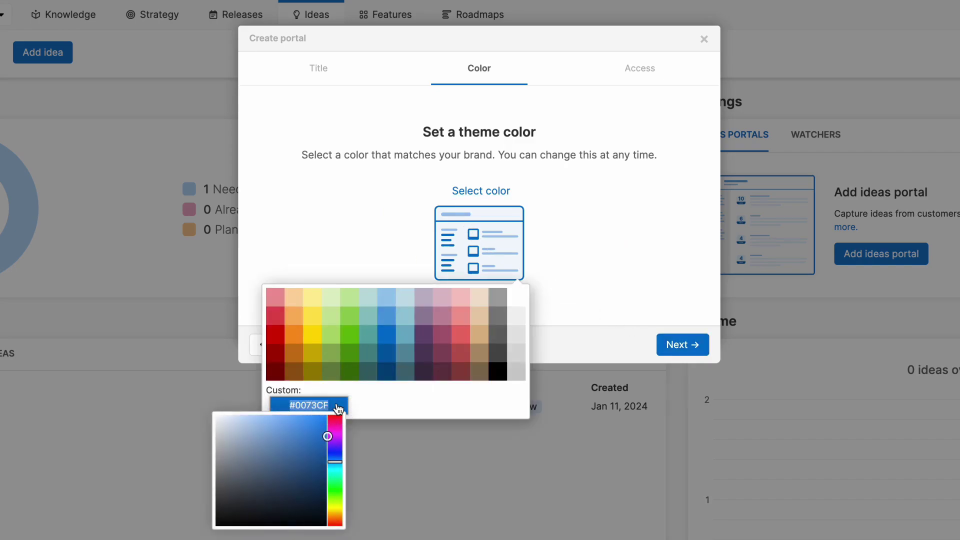
{"action": "left_click", "coordinate": [568, 292]}
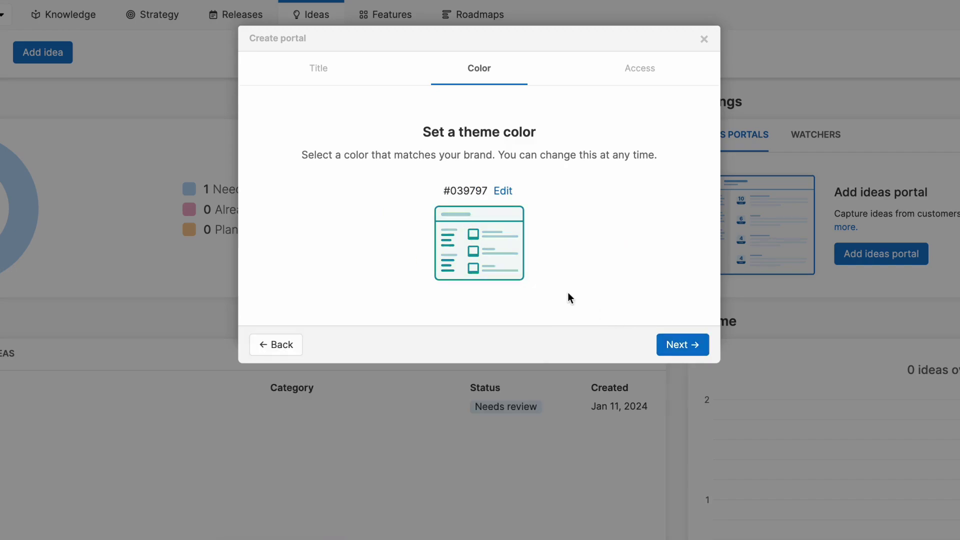
{"action": "left_click", "coordinate": [675, 347]}
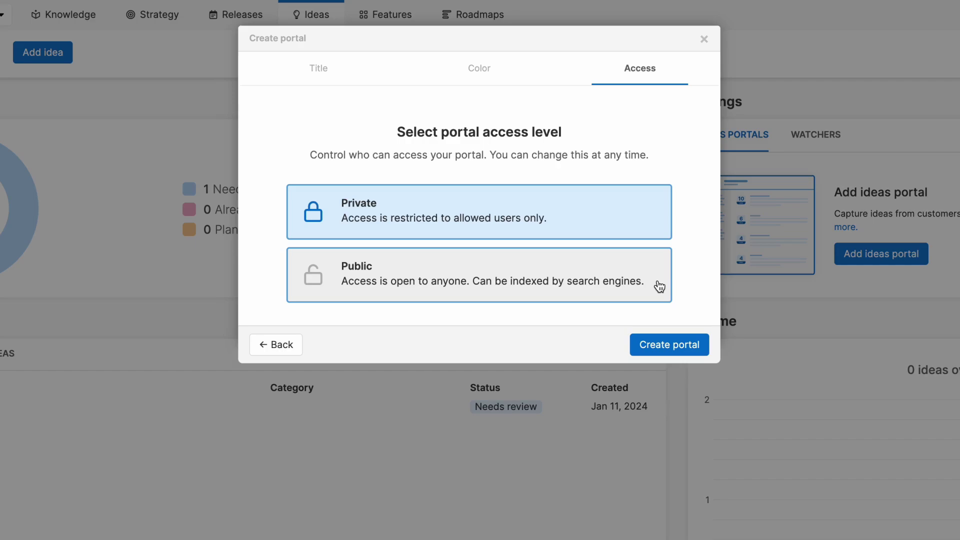
Step: Create the portal with Private access, open it and dismiss the welcome message
{"action": "left_click", "coordinate": [673, 348]}
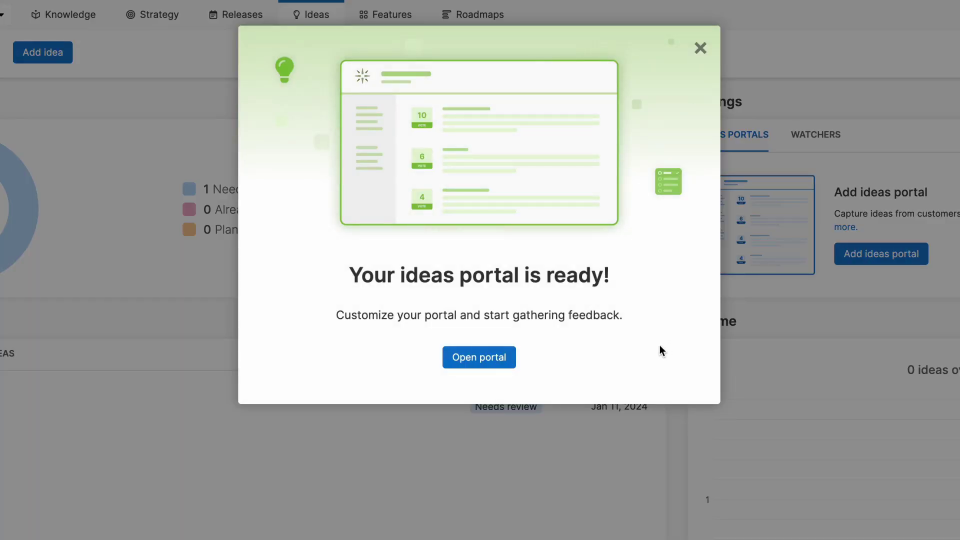
{"action": "left_click", "coordinate": [505, 361]}
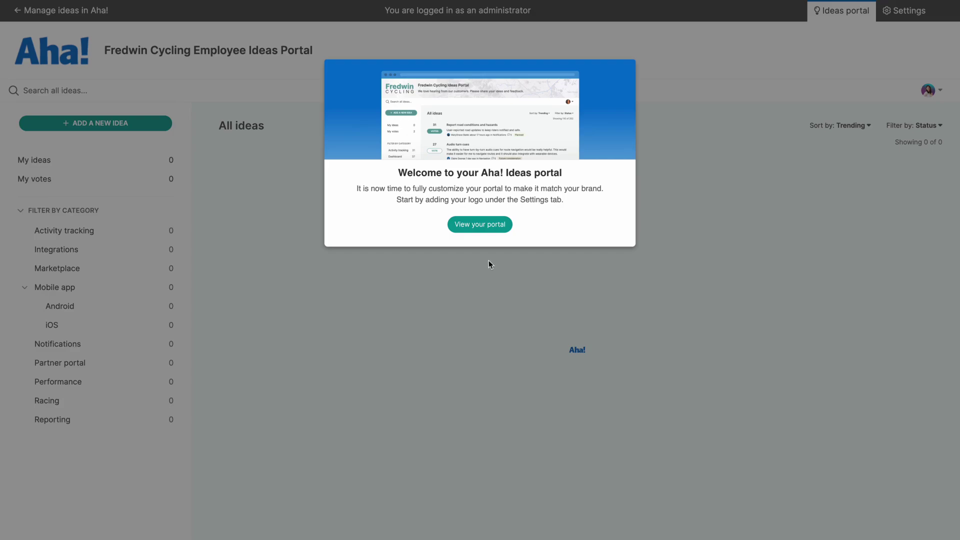
{"action": "left_click", "coordinate": [463, 224]}
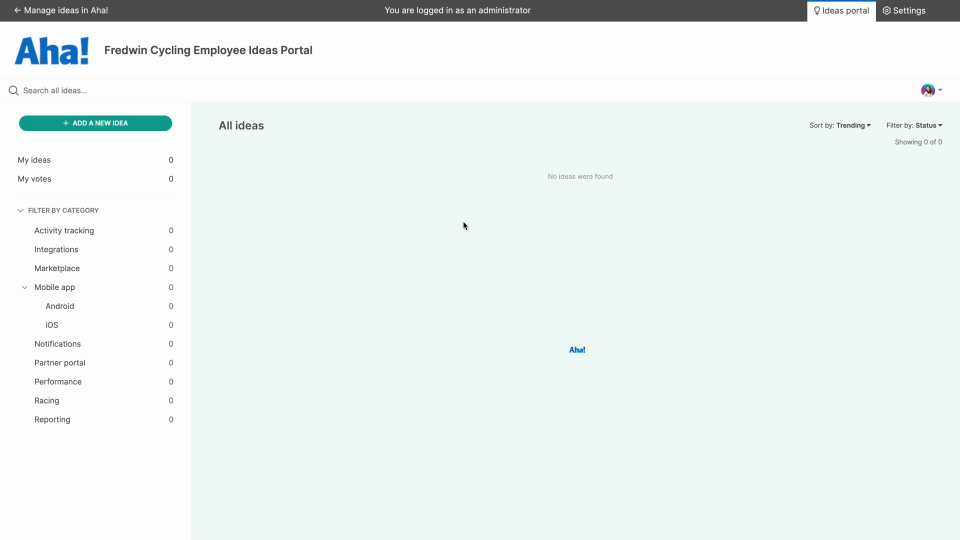
Step: In portal settings, replace the URL subdomain with fredwincycling
{"action": "left_click", "coordinate": [895, 22]}
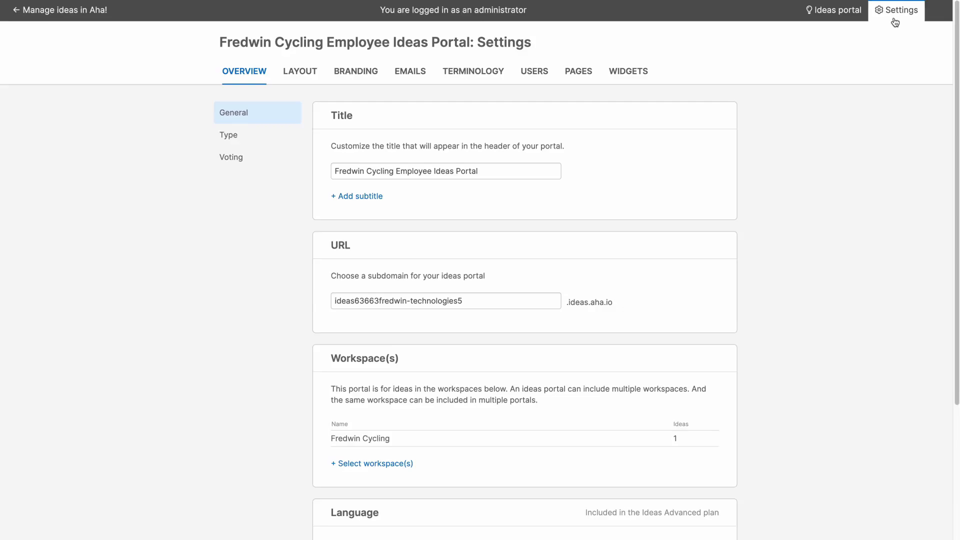
{"action": "left_click_drag", "start_coordinate": [426, 349], "coordinate": [175, 357]}
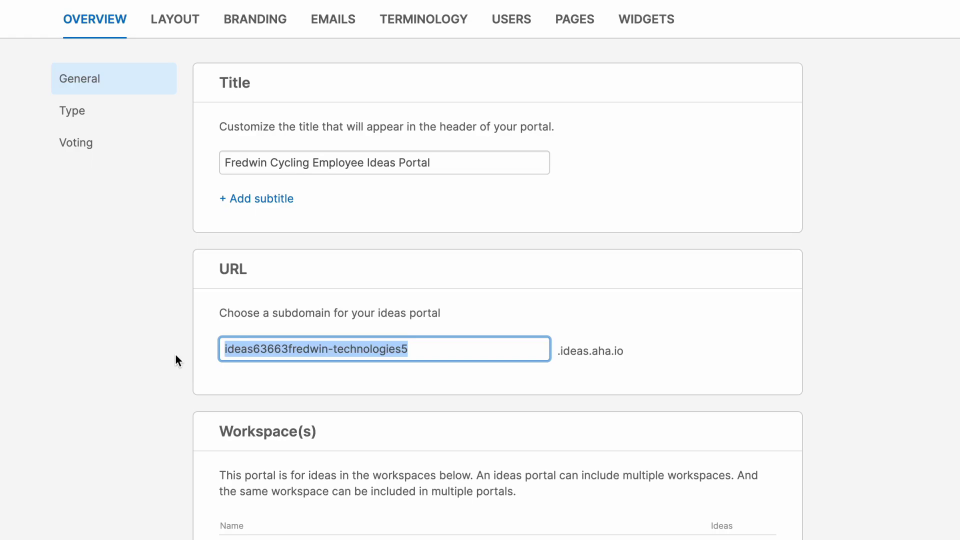
{"action": "type", "text": "fredwincycling"}
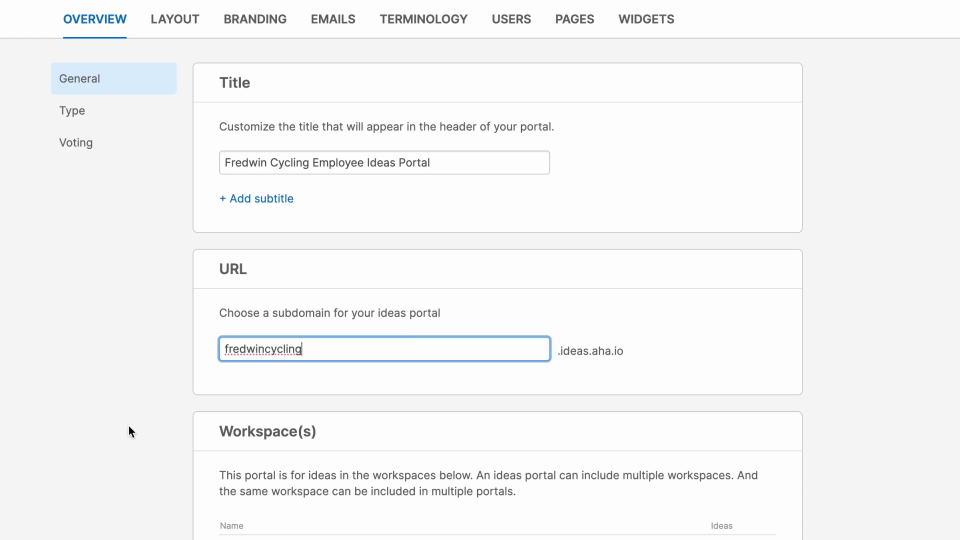
{"action": "left_click", "coordinate": [134, 449]}
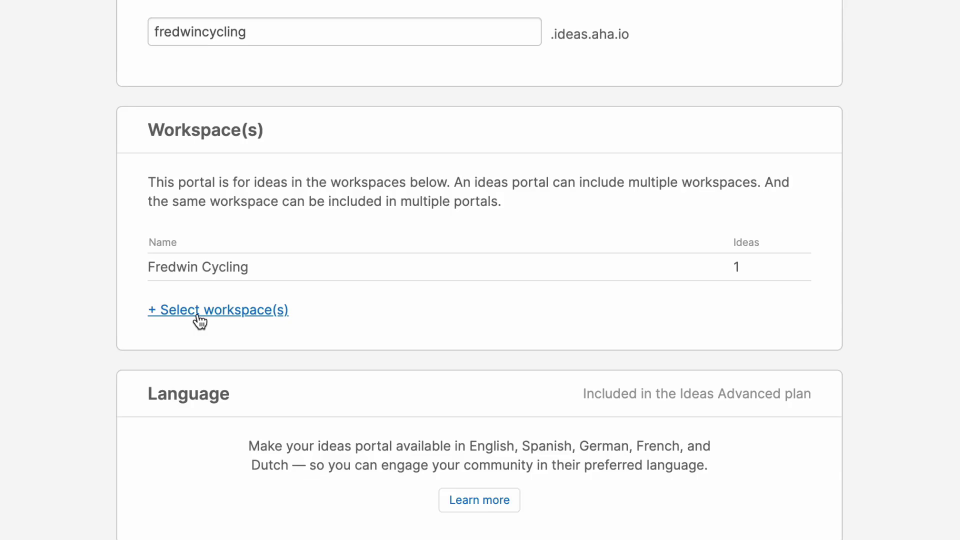
Step: Upload Fredwin-logo.jpg as the portal logo and FredwinFavicon.png as its favicon
{"action": "left_click", "coordinate": [277, 23]}
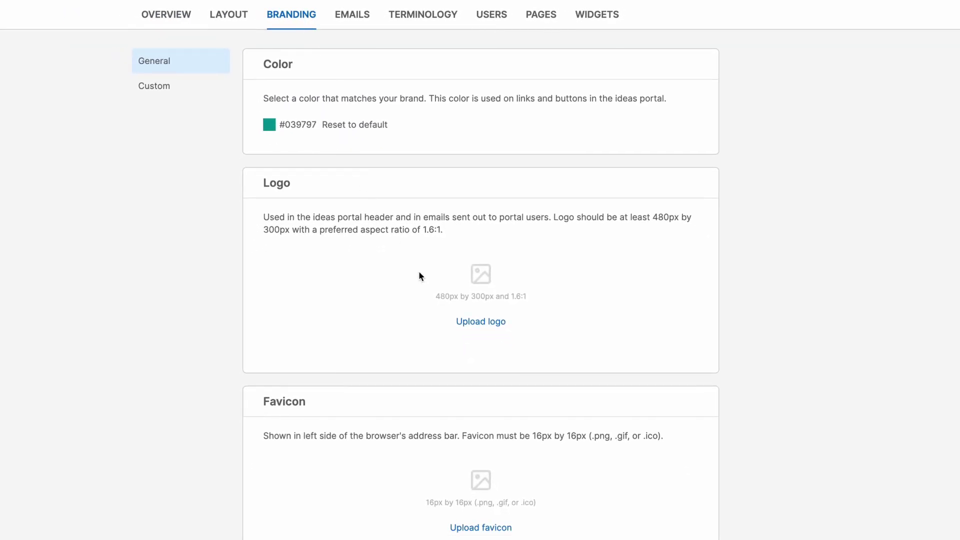
{"action": "left_click", "coordinate": [470, 322]}
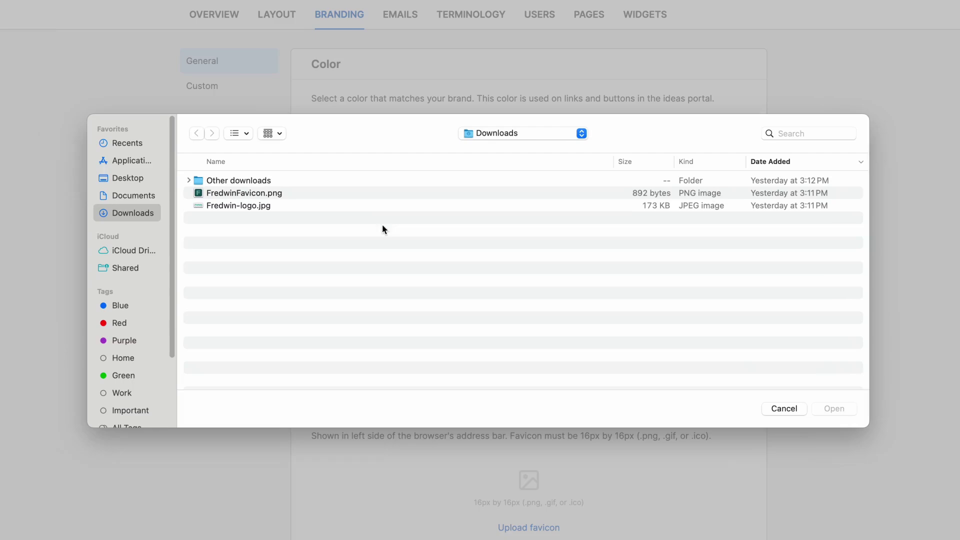
{"action": "double_click", "coordinate": [343, 205]}
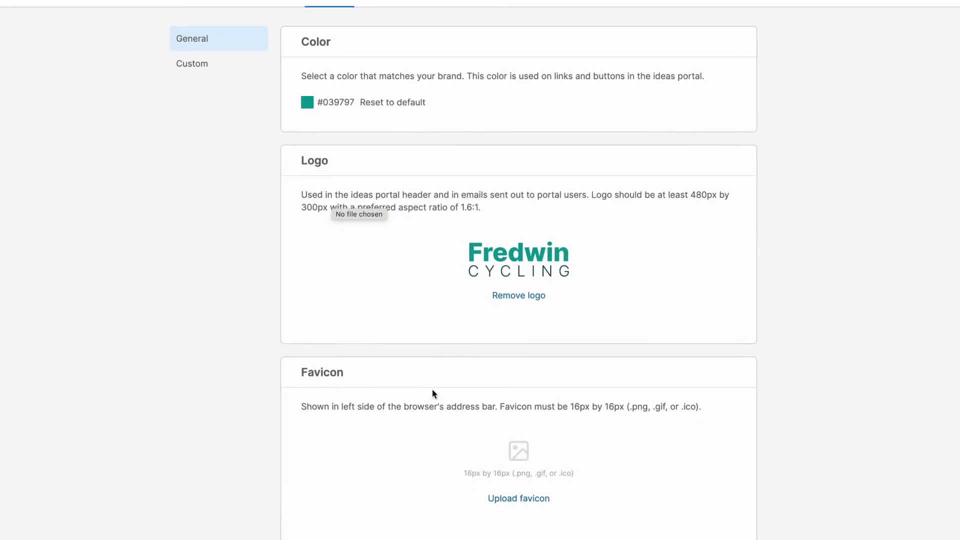
{"action": "left_click", "coordinate": [519, 498]}
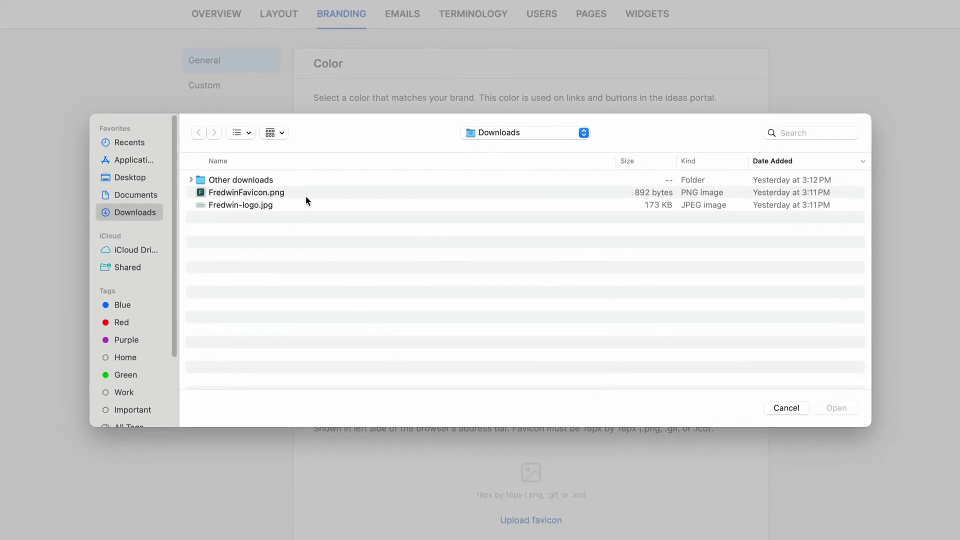
{"action": "double_click", "coordinate": [305, 191]}
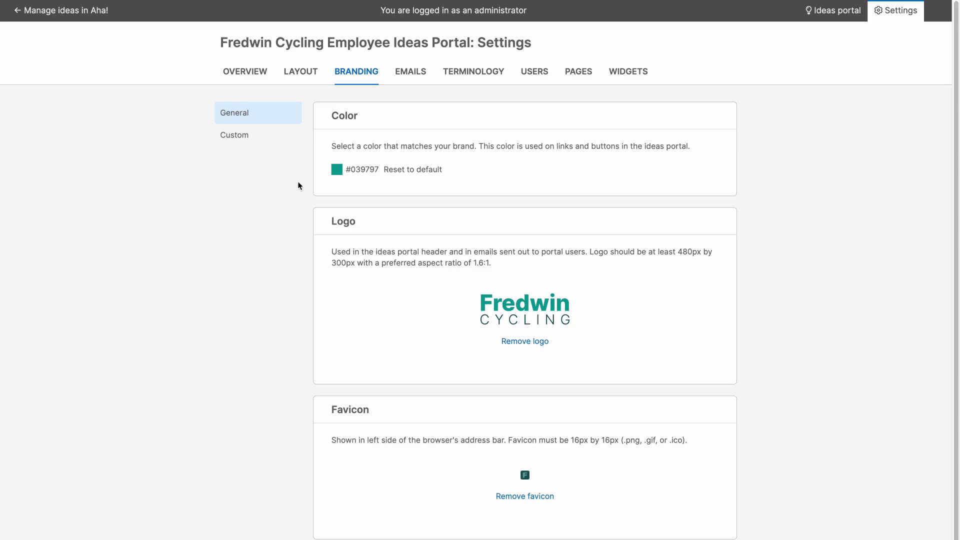
Step: Build a custom new-idea form layout with Urgency placed between Description and Categories
{"action": "left_click", "coordinate": [306, 79]}
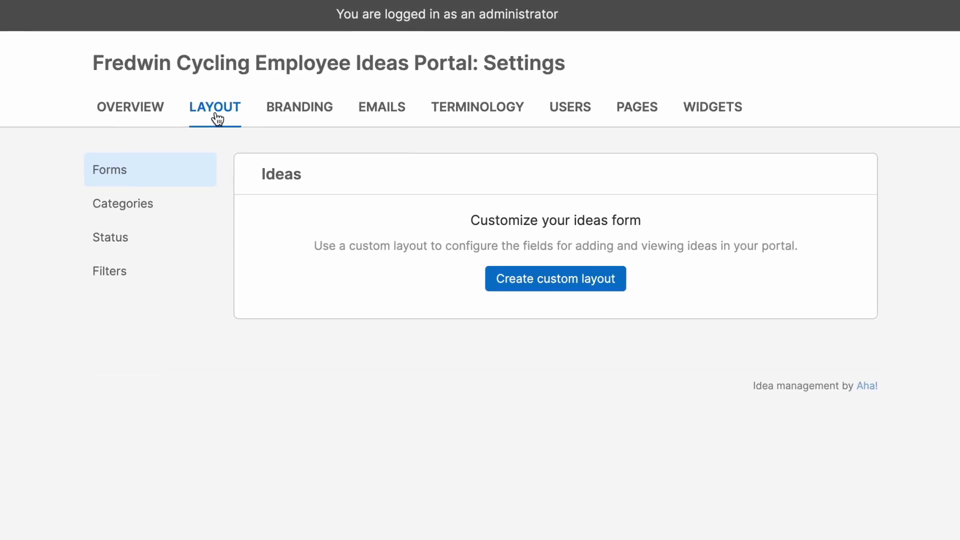
{"action": "left_click", "coordinate": [495, 277]}
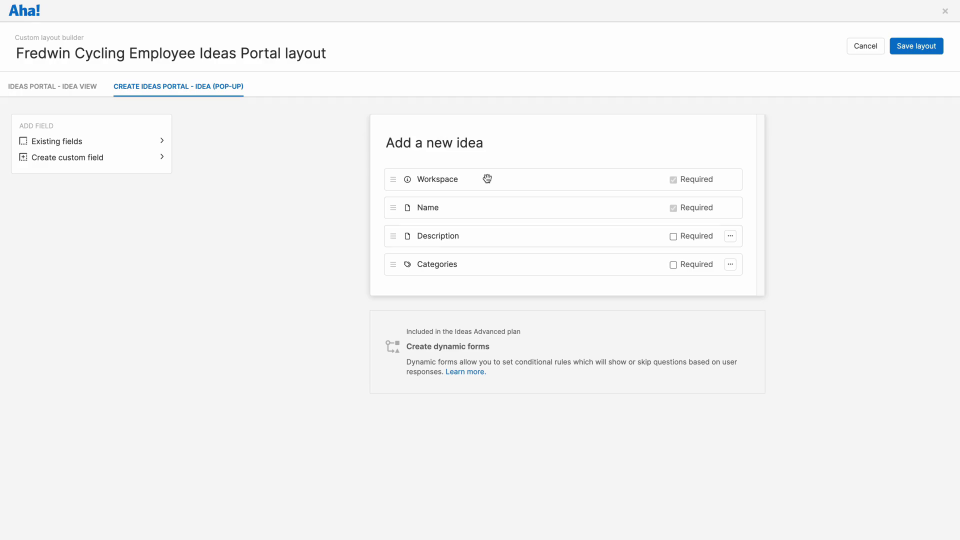
{"action": "left_click", "coordinate": [163, 142]}
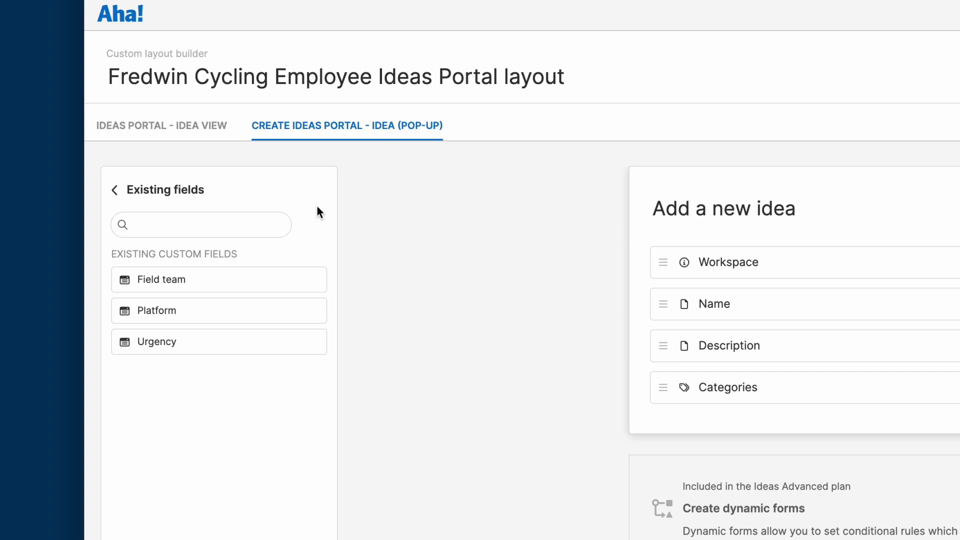
{"action": "left_click_drag", "start_coordinate": [286, 341], "coordinate": [697, 353]}
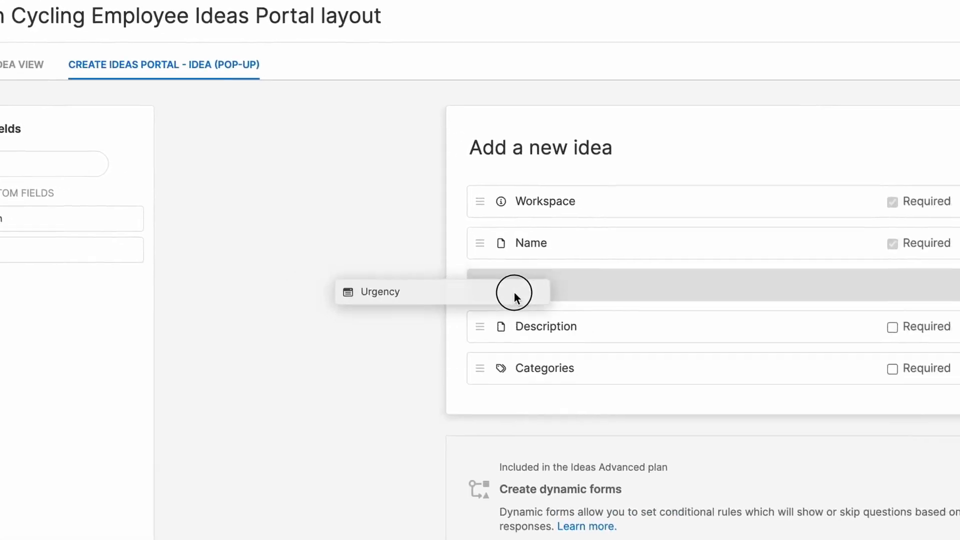
{"action": "left_click_drag", "start_coordinate": [514, 292], "coordinate": [606, 336]}
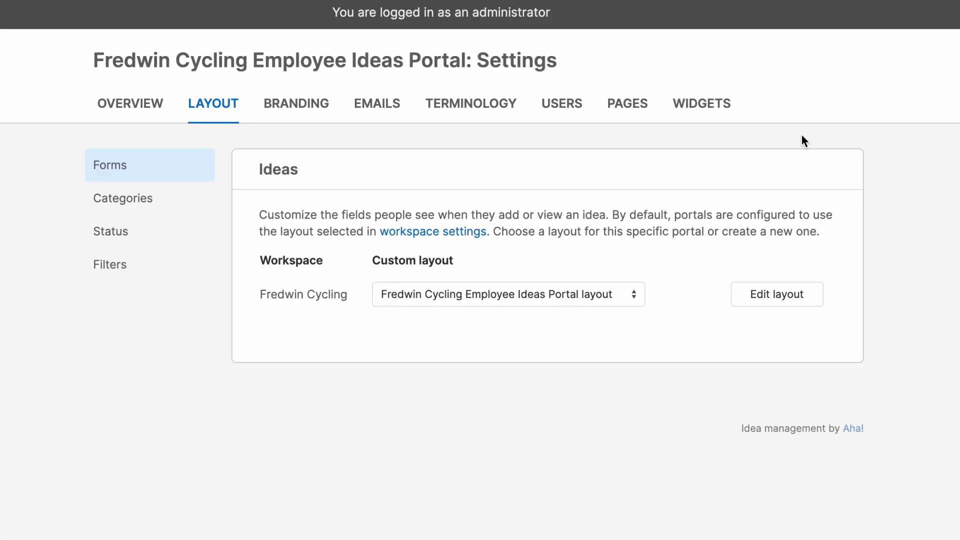
Step: Create an idea category named 'Social' in the workspace settings
{"action": "left_click", "coordinate": [200, 207]}
{"action": "left_click", "coordinate": [332, 265]}
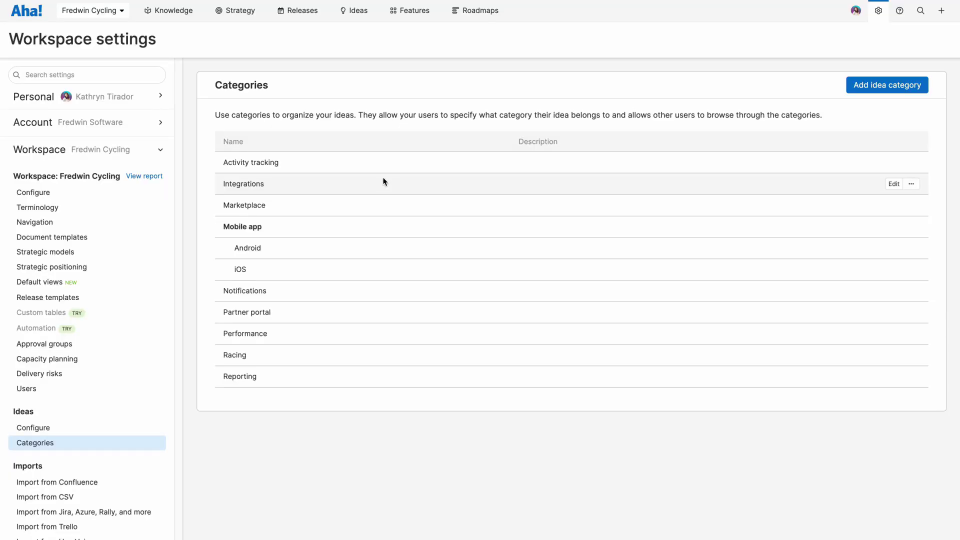
{"action": "left_click", "coordinate": [875, 86]}
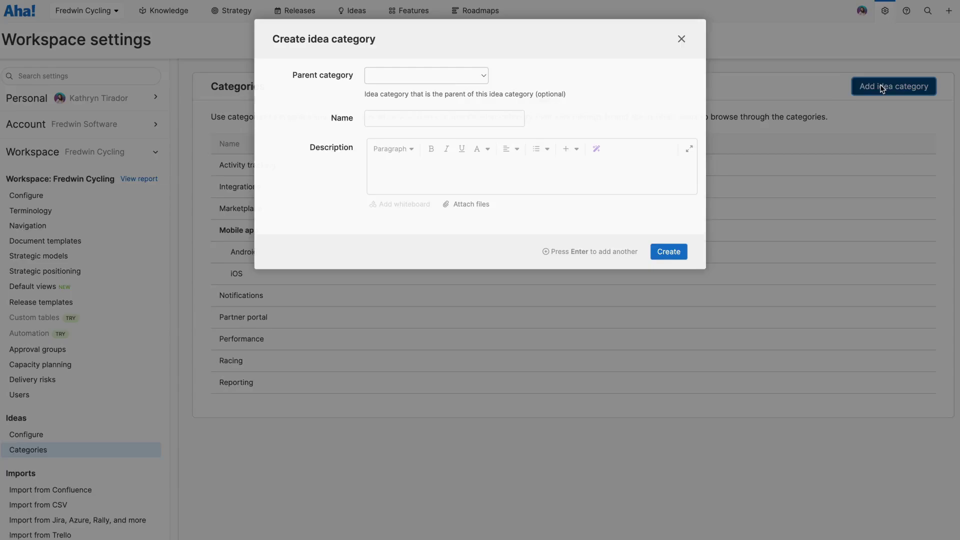
{"action": "type", "text": "Social"}
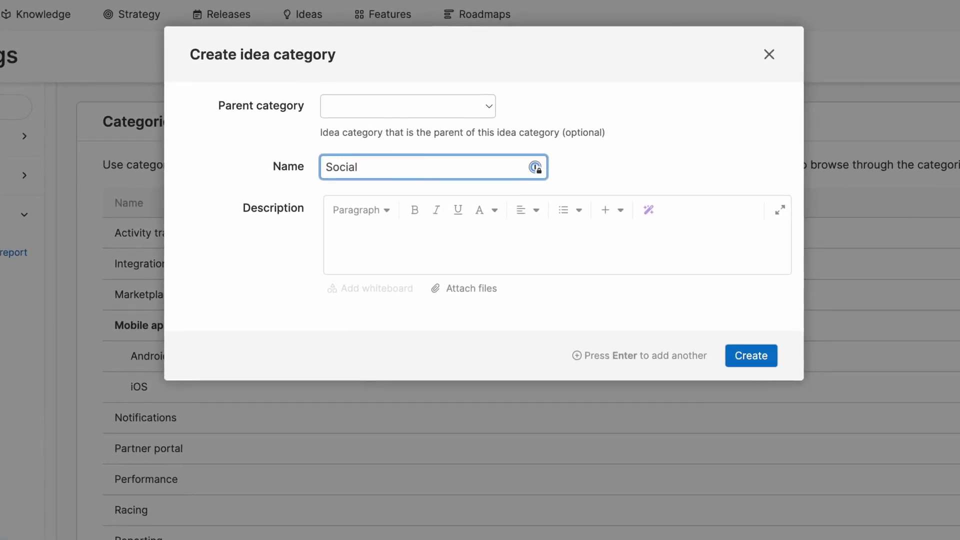
{"action": "left_click", "coordinate": [760, 356]}
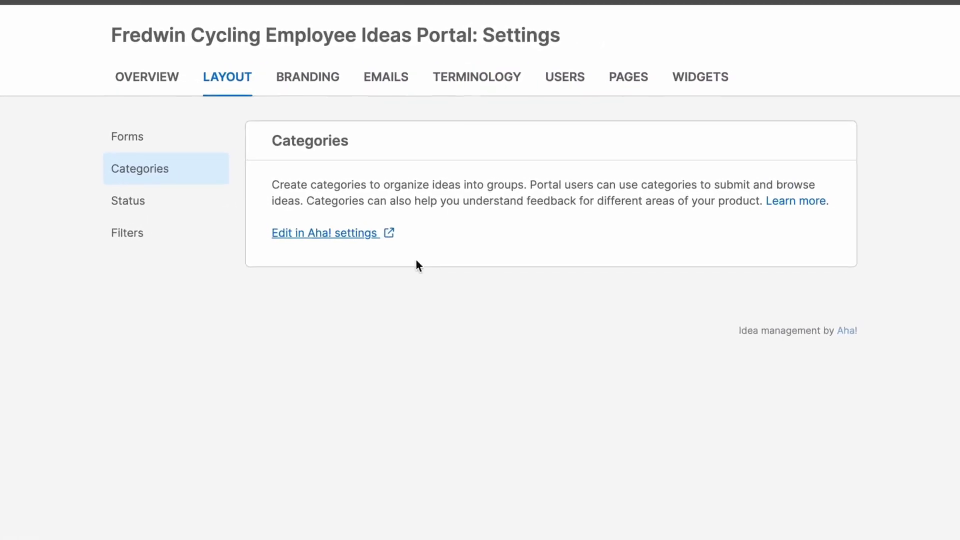
Step: Inspect the Product idea workflow and its idea template, closing it unchanged
{"action": "left_click", "coordinate": [182, 211]}
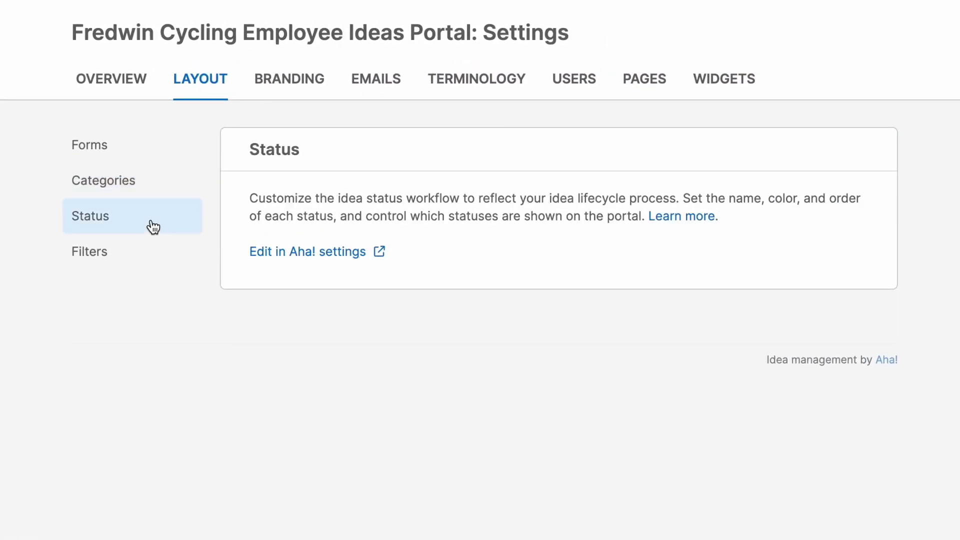
{"action": "left_click", "coordinate": [311, 255]}
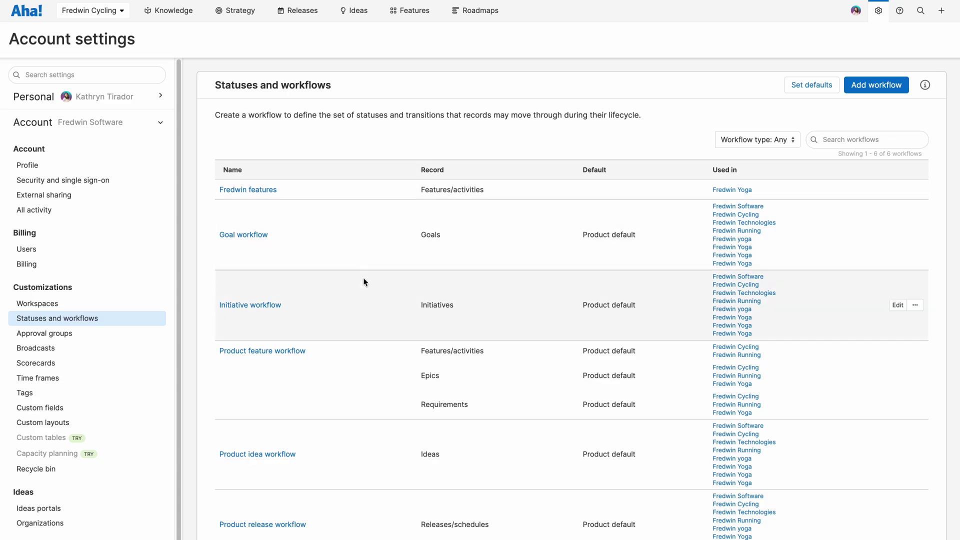
{"action": "left_click", "coordinate": [257, 454]}
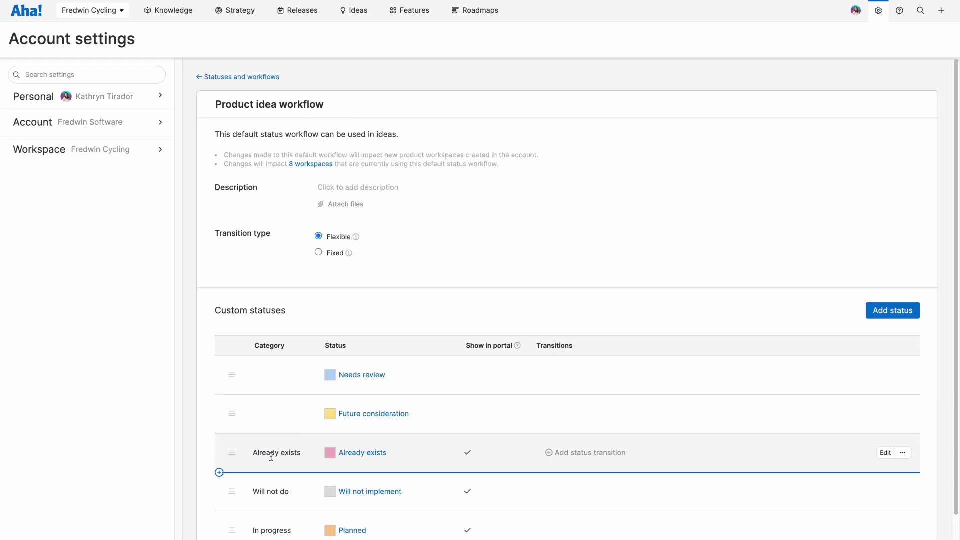
{"action": "scroll", "coordinate": [179, 447], "scroll_direction": "down", "scroll_amount": 3}
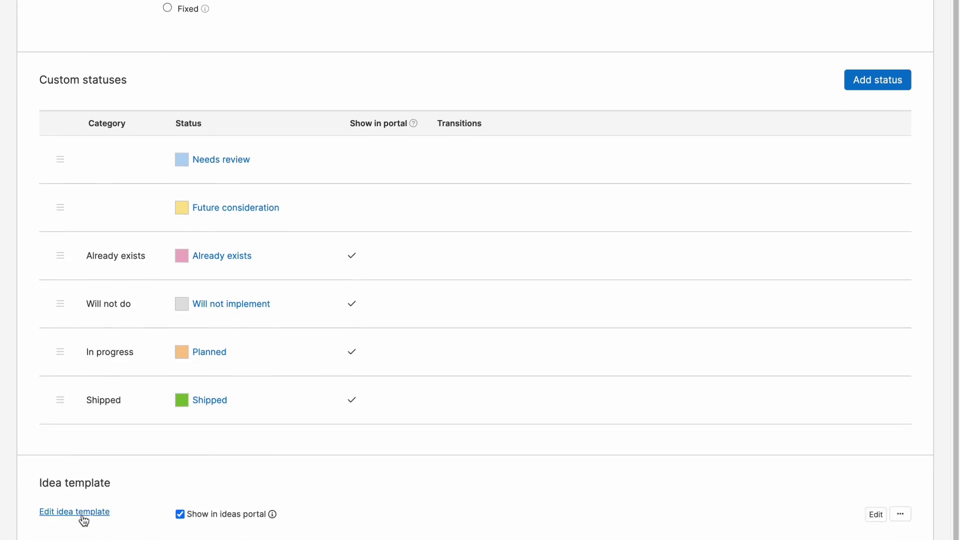
{"action": "left_click", "coordinate": [83, 514]}
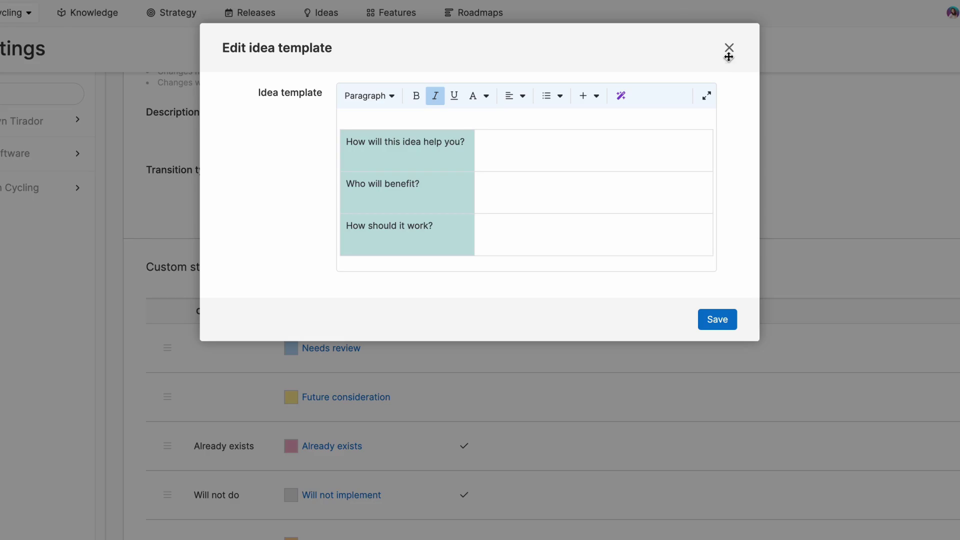
{"action": "left_click", "coordinate": [728, 48]}
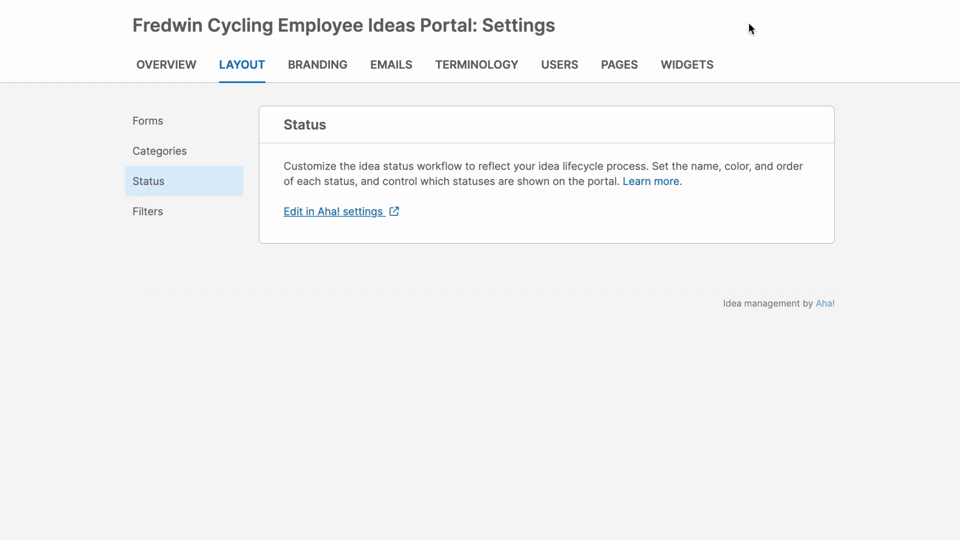
Step: Review the portal's Emails and Terminology settings, then go to its Users settings
{"action": "left_click", "coordinate": [400, 66]}
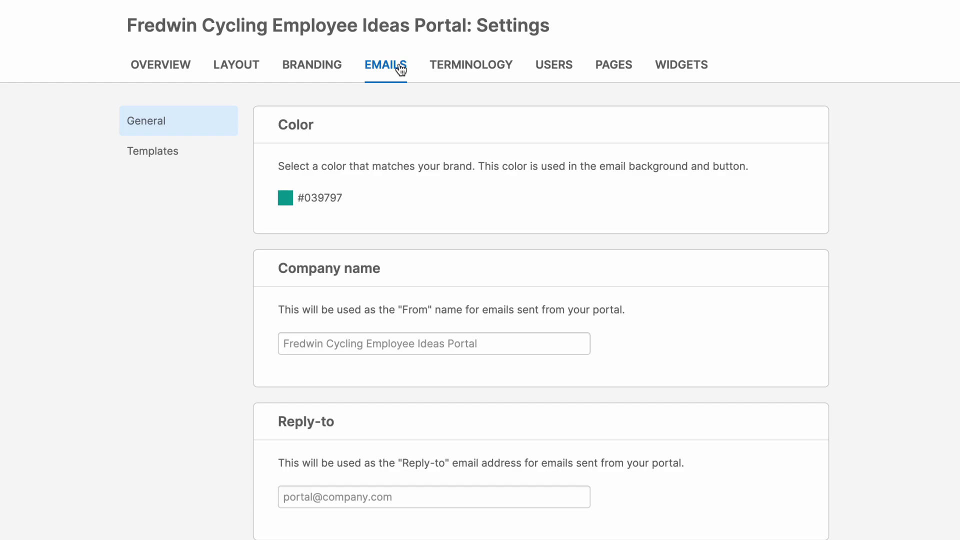
{"action": "left_click", "coordinate": [470, 66]}
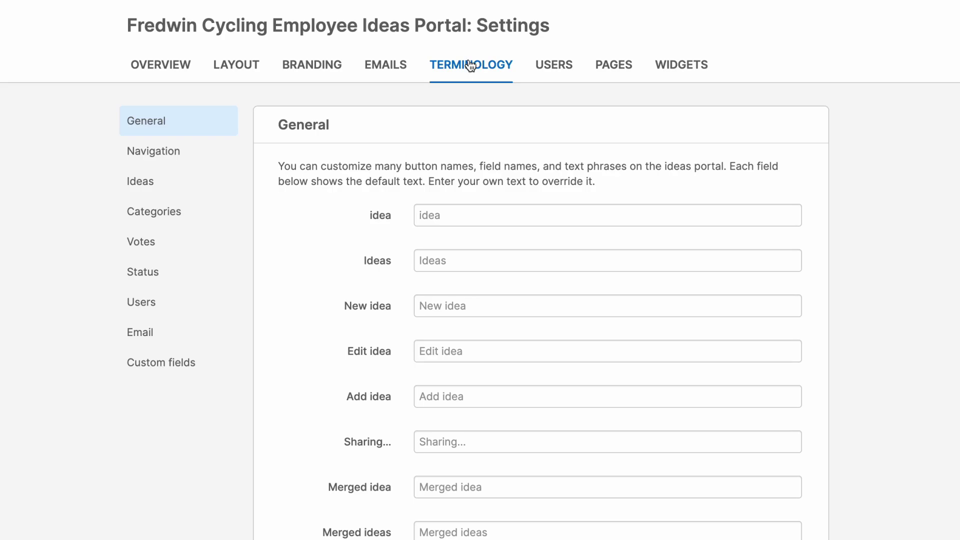
{"action": "left_click", "coordinate": [554, 67]}
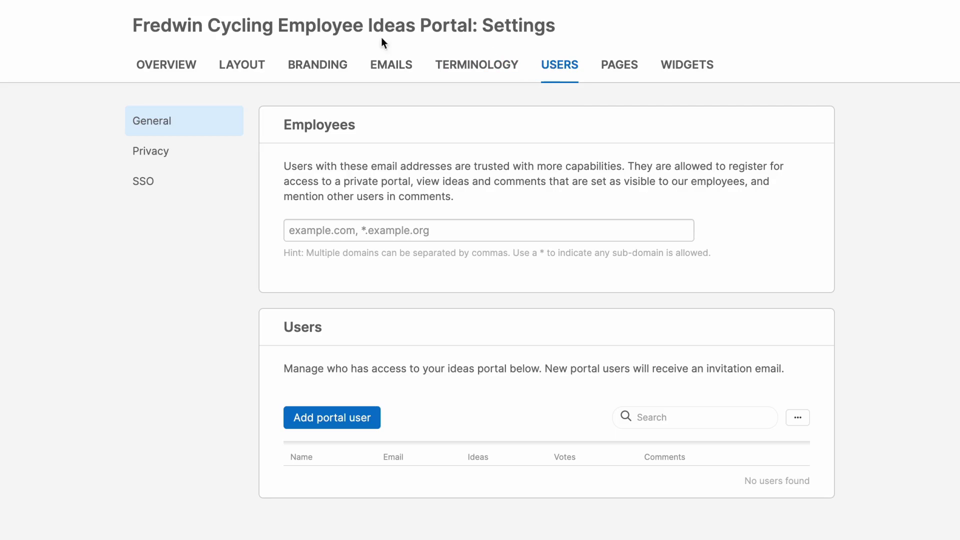
Step: Confirm 'Enable ideas portal' is checked on Overview, then exit to the Ideas overview
{"action": "left_click", "coordinate": [183, 68]}
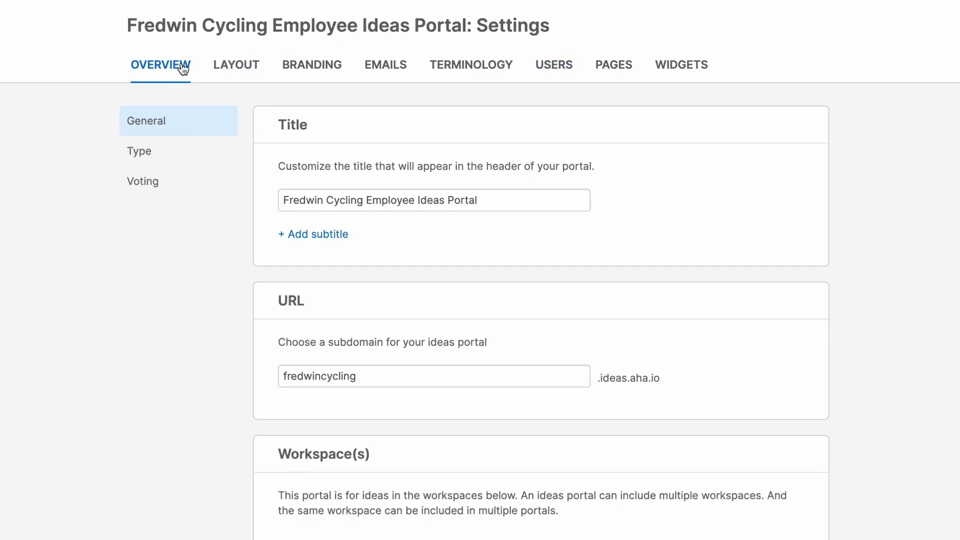
{"action": "scroll", "coordinate": [216, 249], "scroll_direction": "down", "scroll_amount": 10}
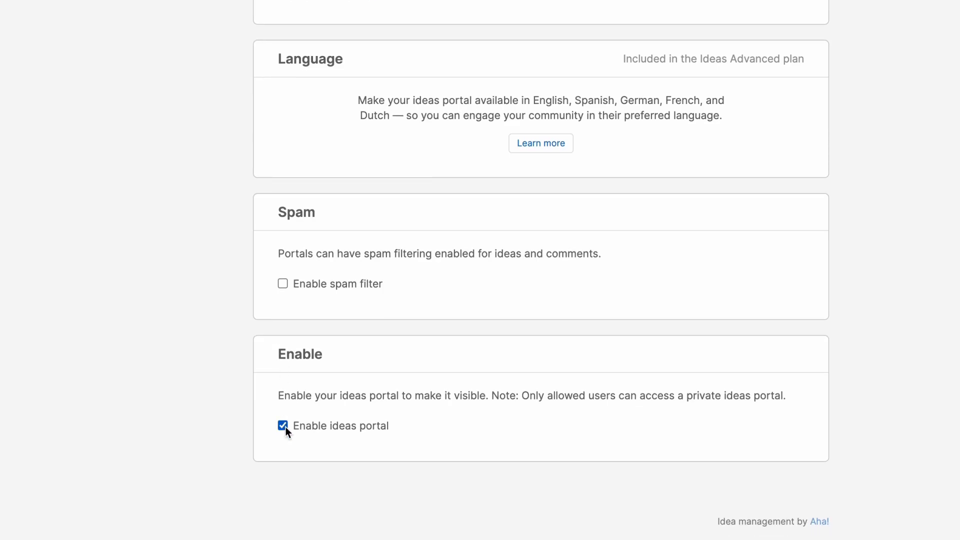
{"action": "scroll", "coordinate": [280, 440], "scroll_direction": "up", "scroll_amount": 10}
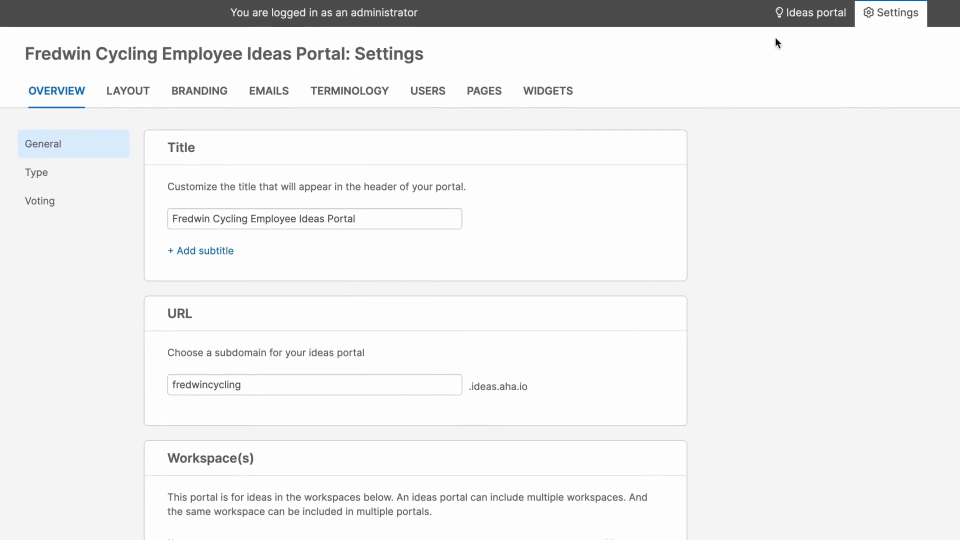
{"action": "left_click", "coordinate": [801, 19]}
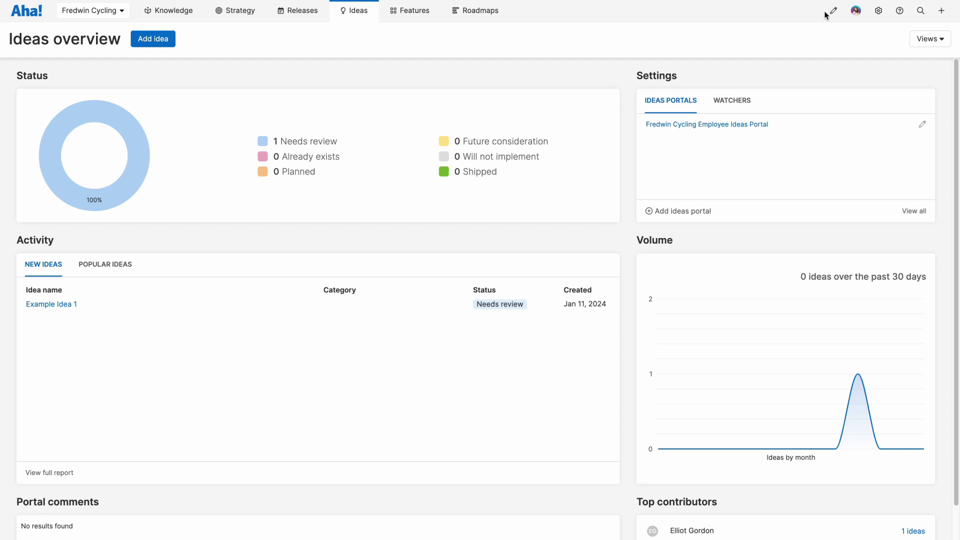
Step: Show the Knowledge Base help menu from the top-right help icon
{"action": "left_click", "coordinate": [901, 12]}
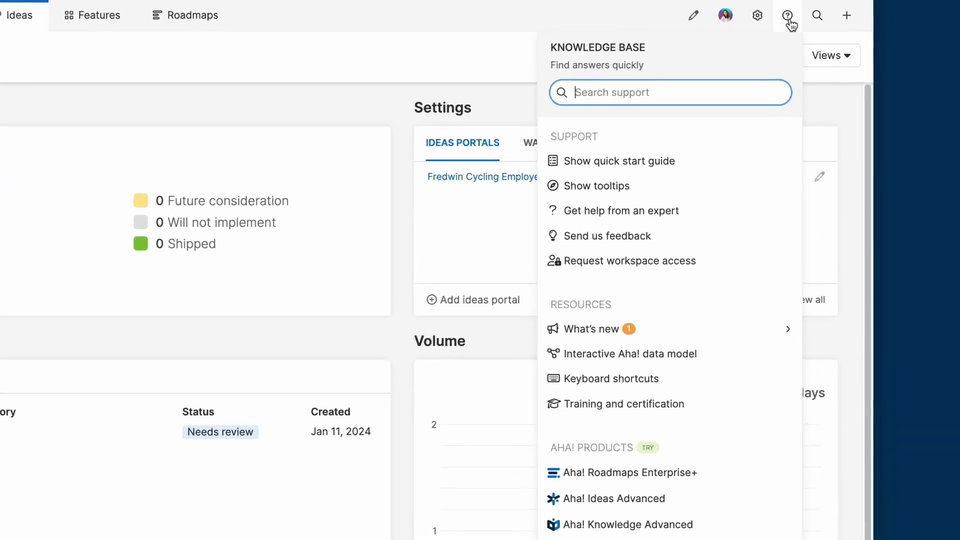